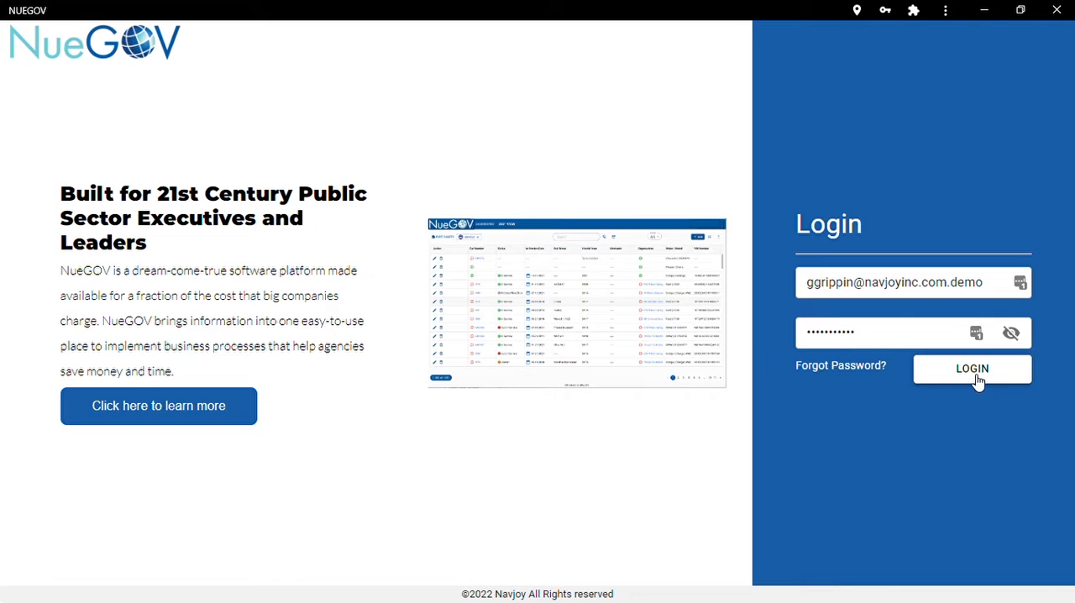
Log in with the filled-in credentials, expand Fleet Assets and start creating a new vehicle record.
left_click(977, 380)
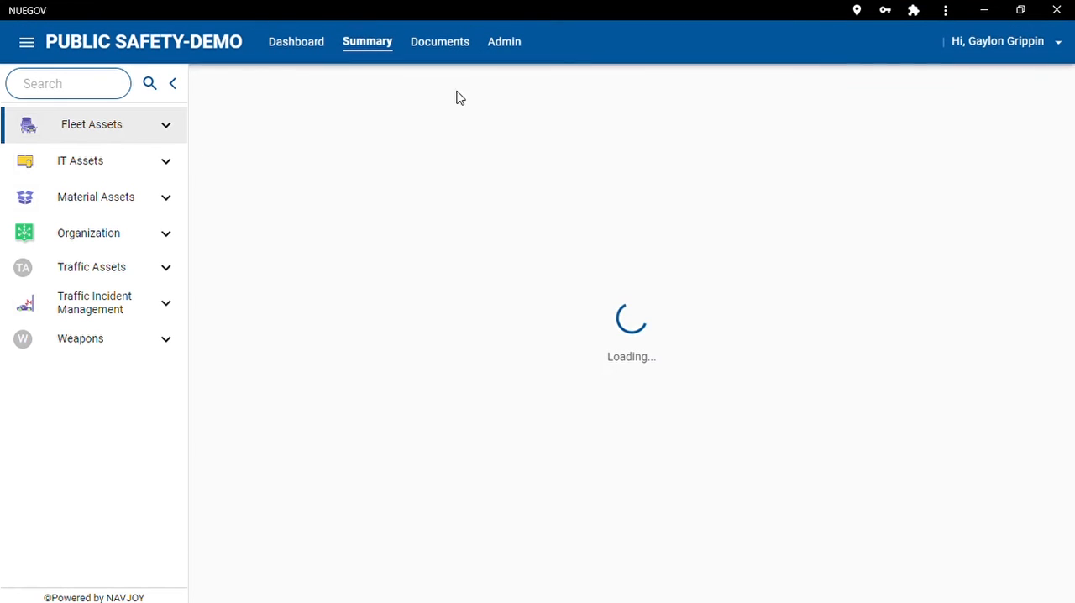
left_click(167, 130)
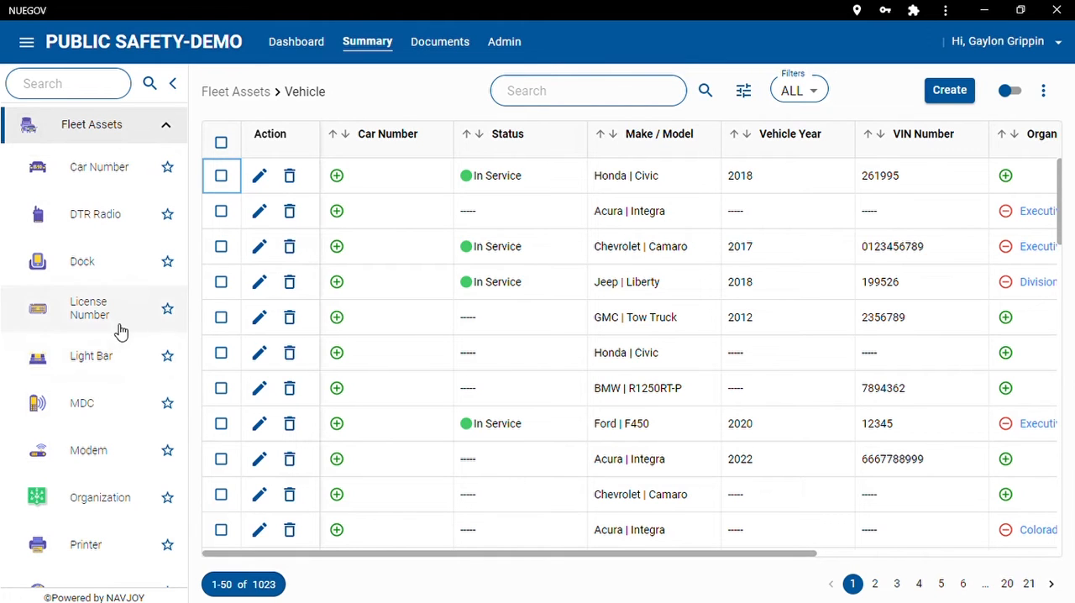
left_click(950, 91)
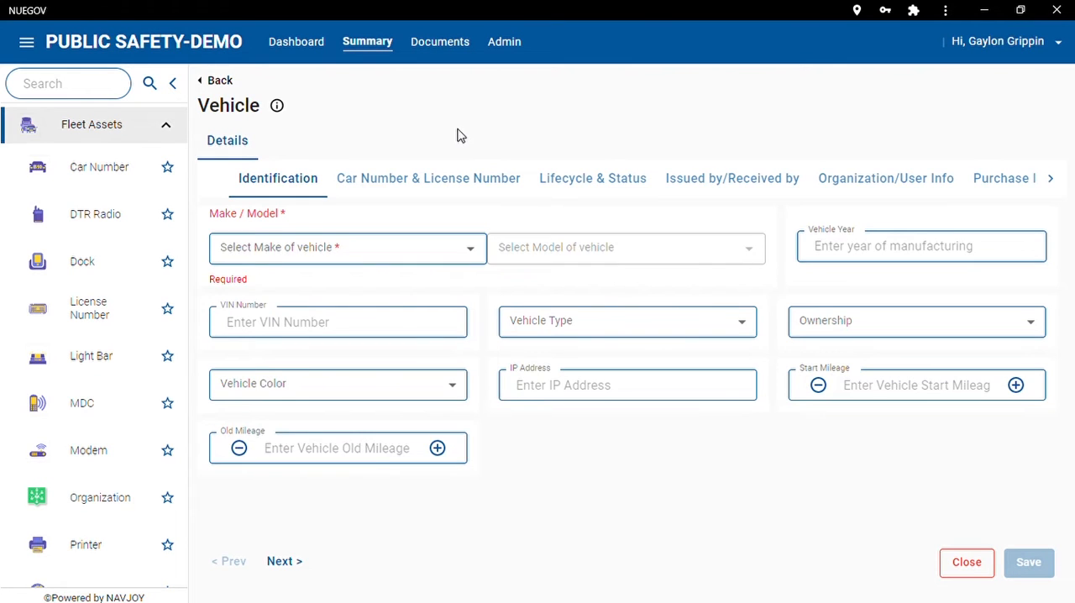
Set the new vehicle's make to Dodge and its model to Charger.
left_click(353, 258)
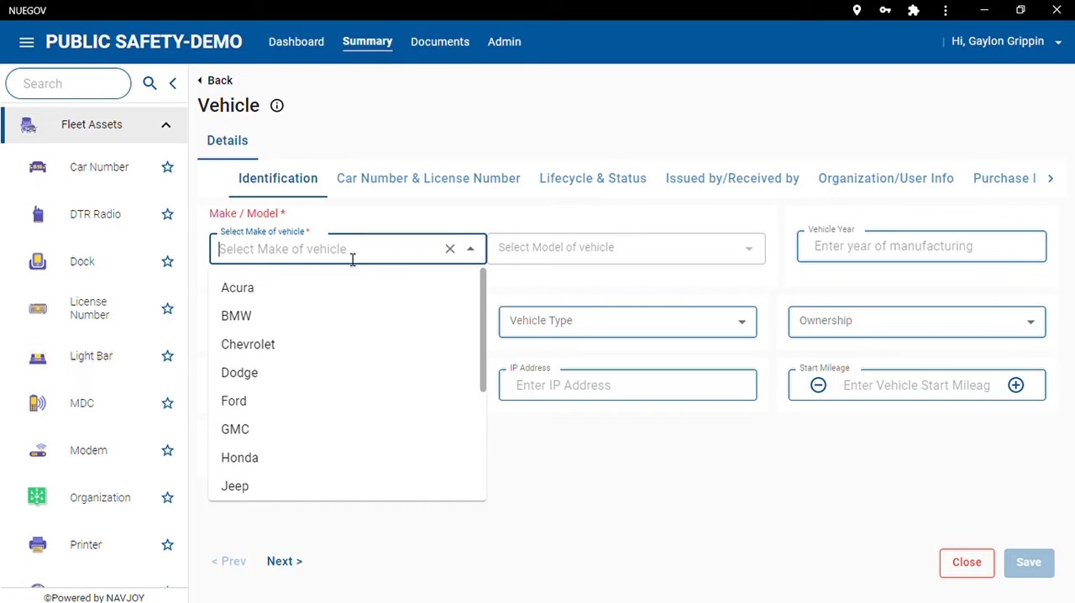
type("dodge")
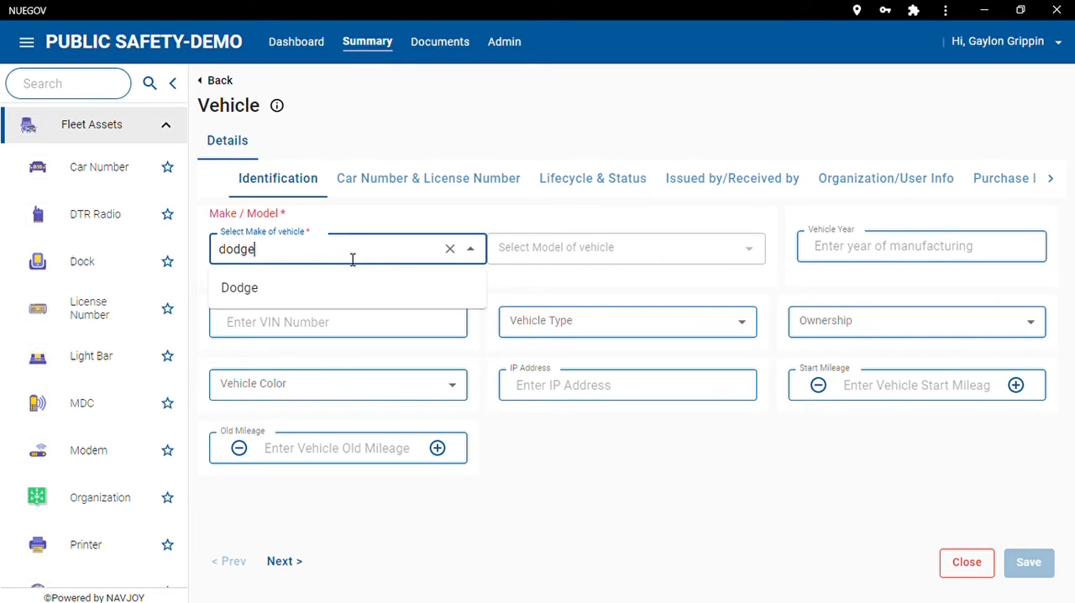
left_click(307, 288)
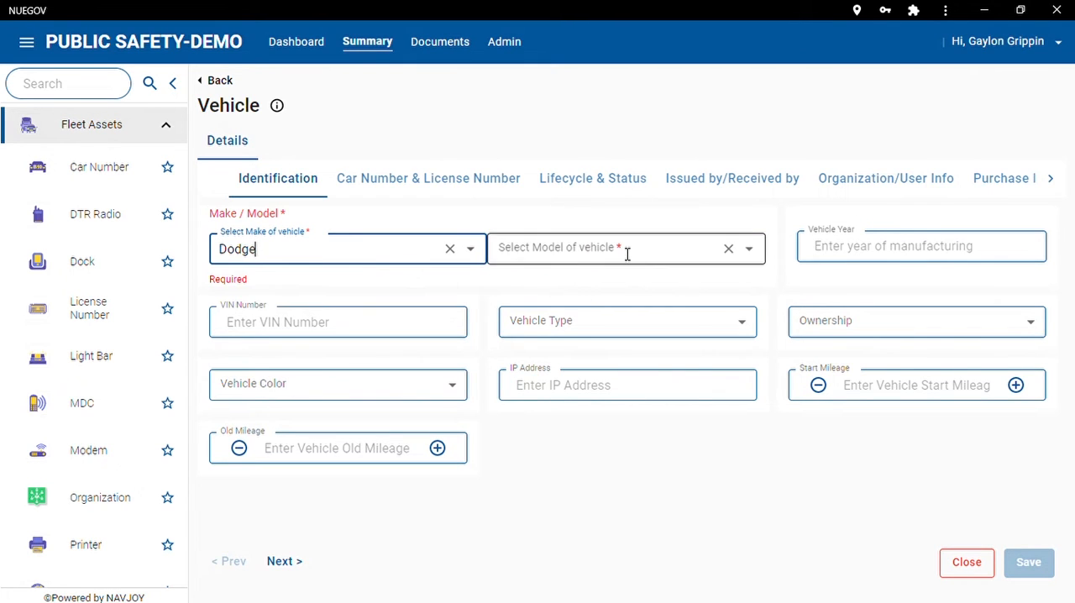
left_click(627, 252)
left_click(553, 290)
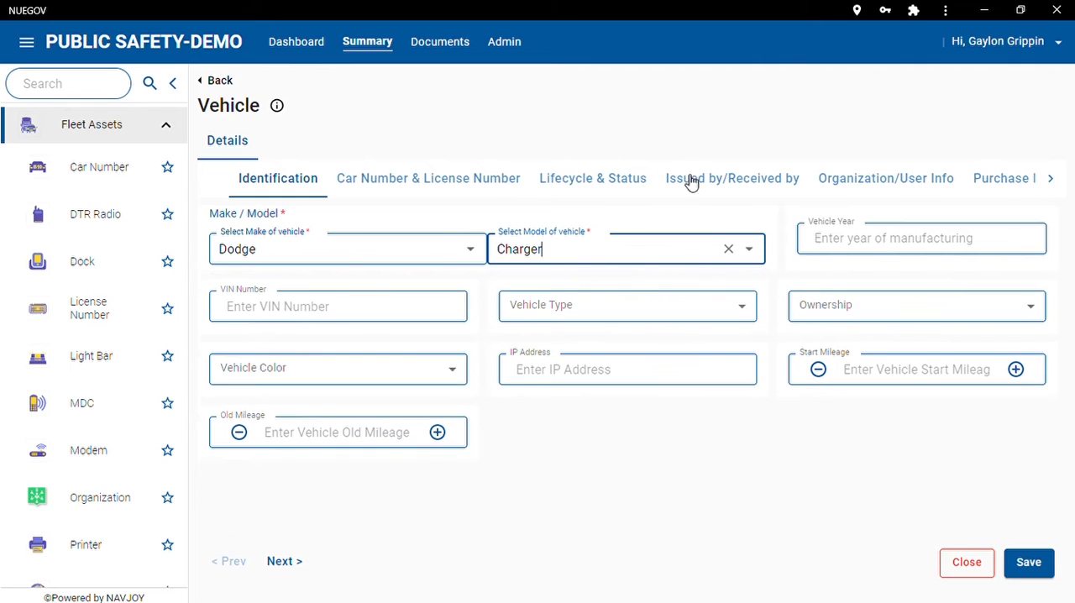
Enter 2017 as the vehicle's year of manufacturing.
left_click(845, 249)
type("2017")
key("Tab")
key("Tab")
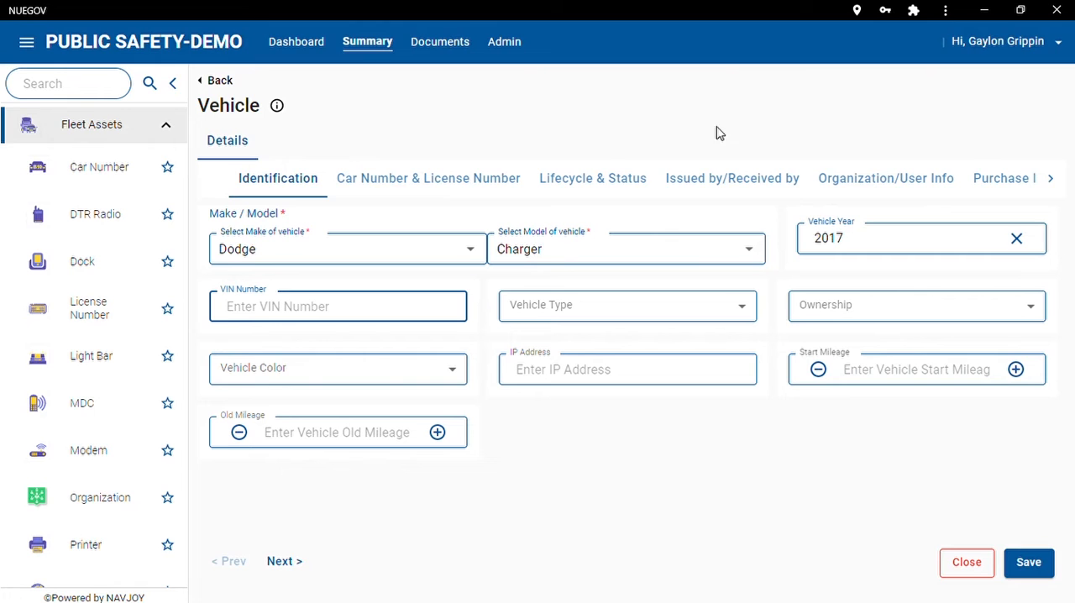
Classify the vehicle as type Marked, ownership State Owned and color Silver/Black.
left_click(609, 312)
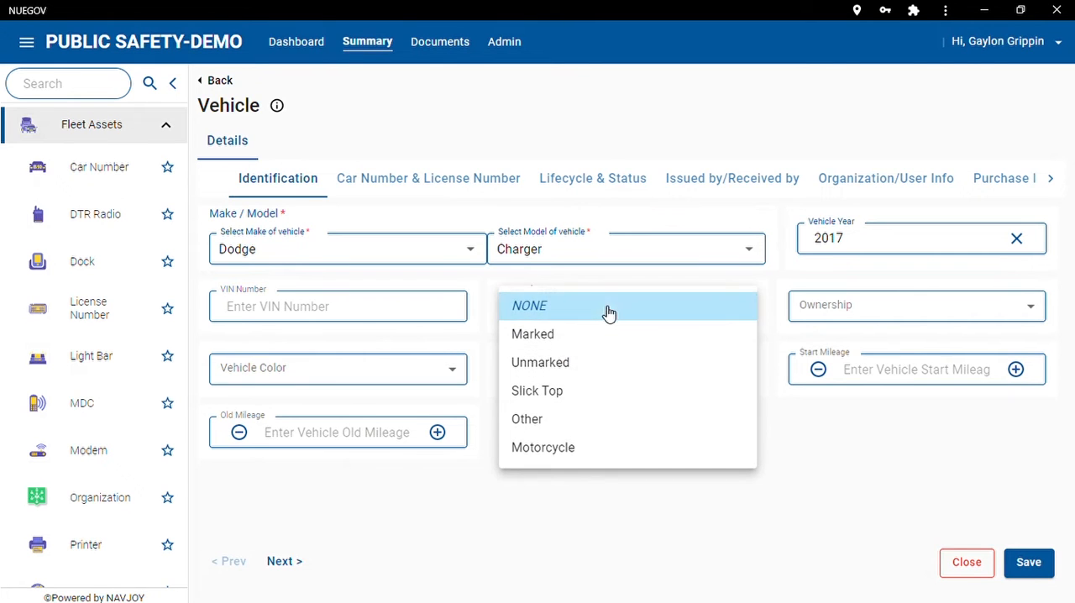
left_click(545, 336)
left_click(868, 307)
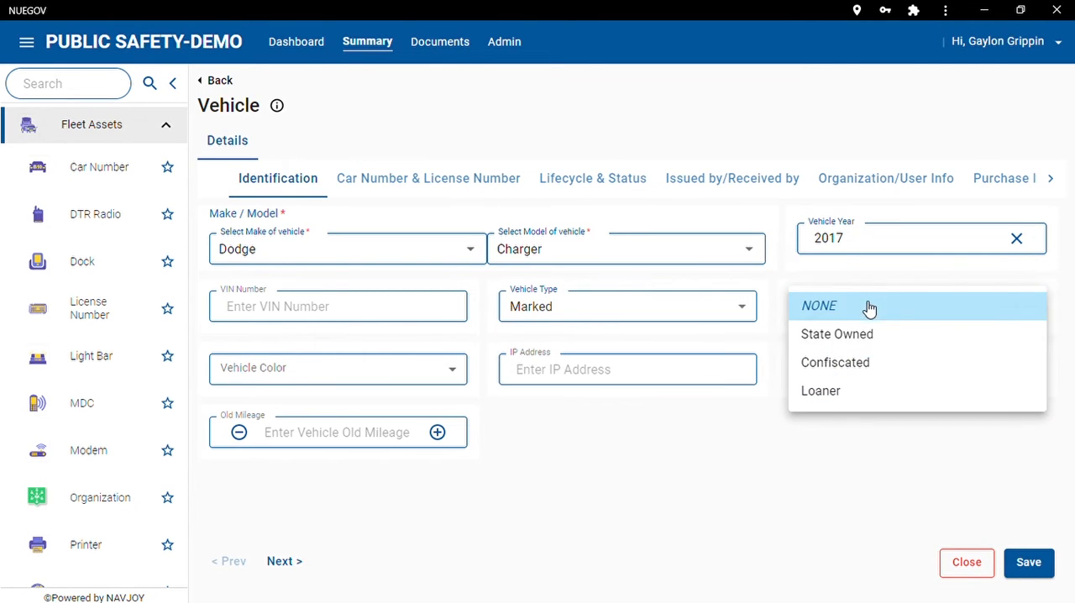
left_click(852, 335)
left_click(448, 366)
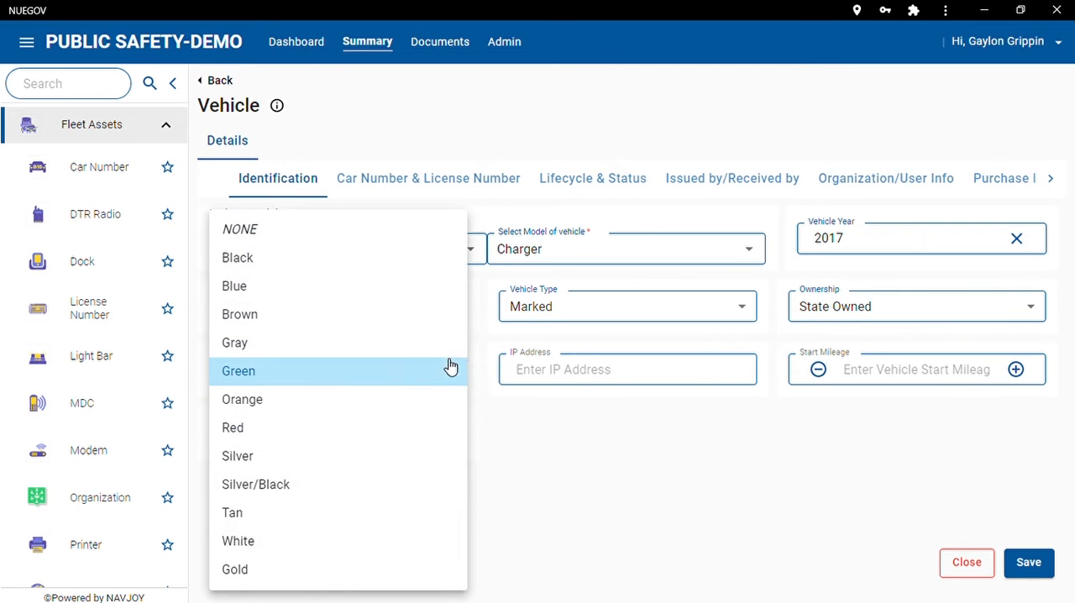
left_click(249, 486)
Leave the IP address blank and set the vehicle's start mileage to 203.
left_click(560, 381)
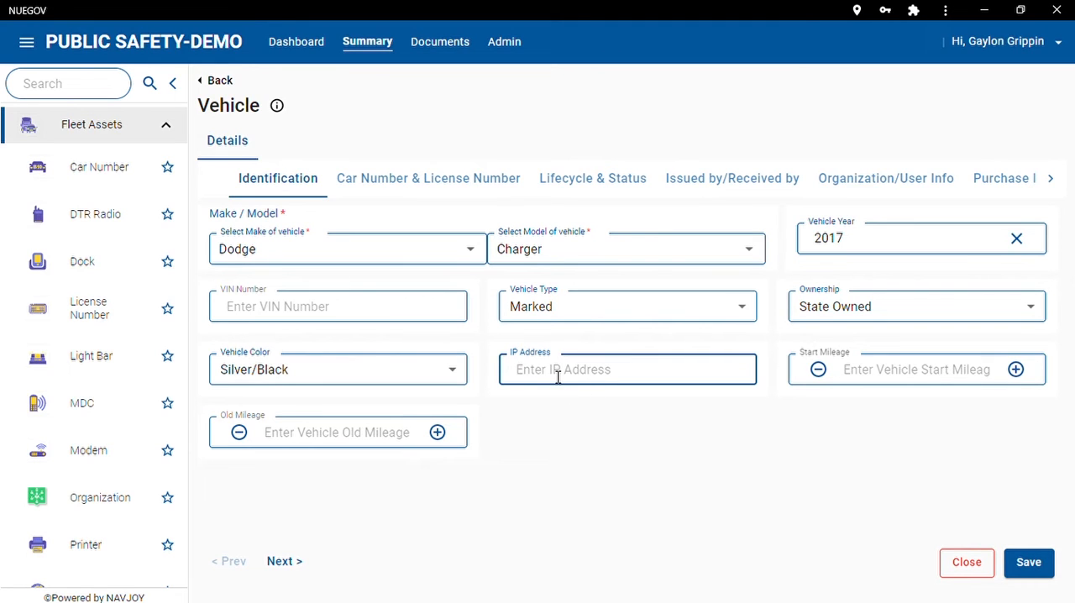
left_click(911, 389)
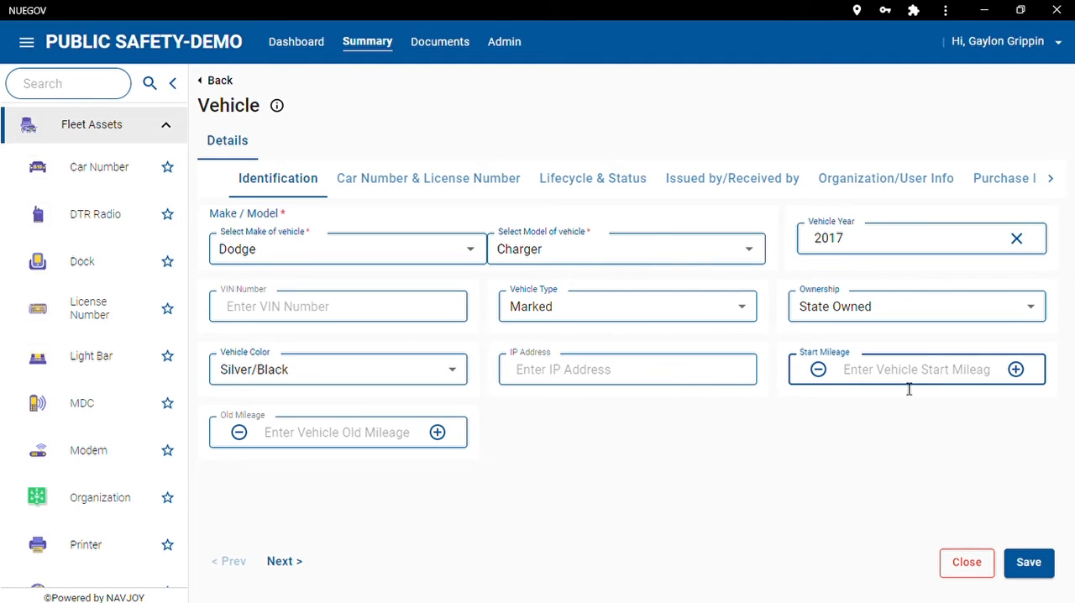
type("203")
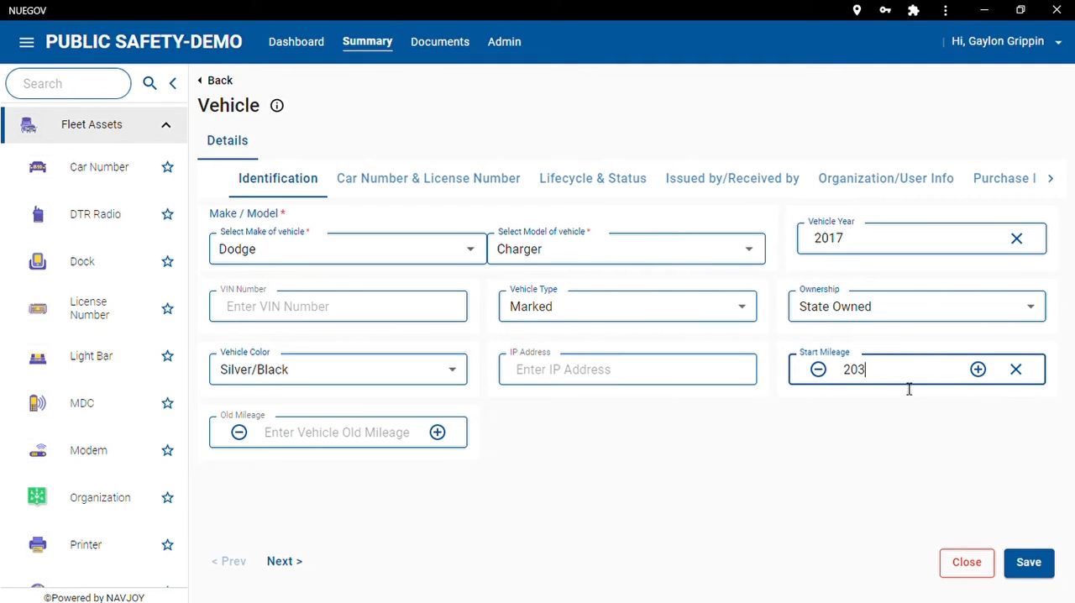
key("Tab")
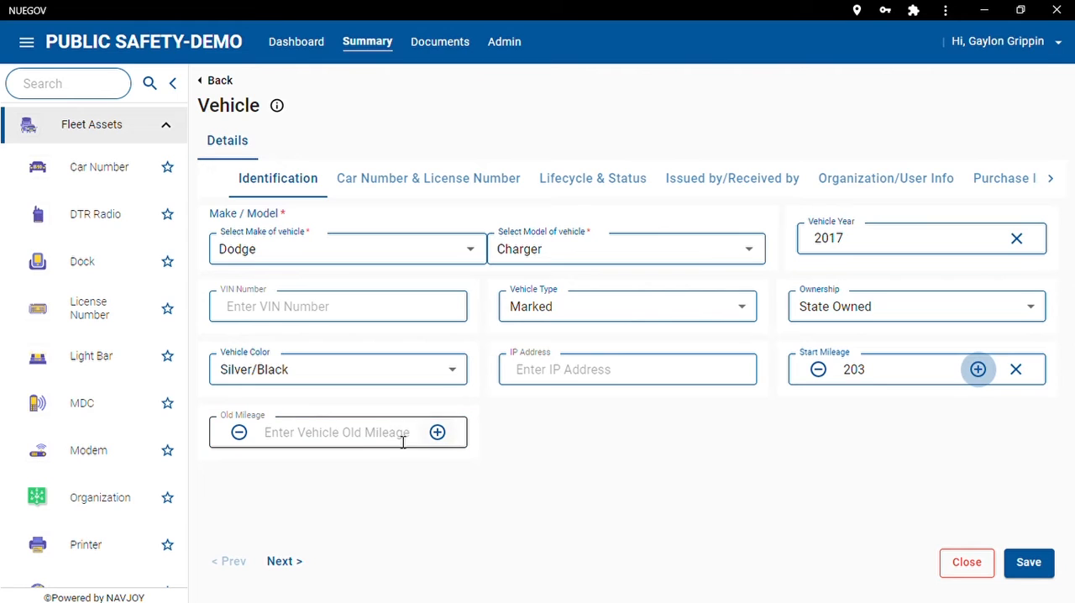
Search the existing car numbers for 686 and assign car number 686 to the vehicle.
left_click(429, 188)
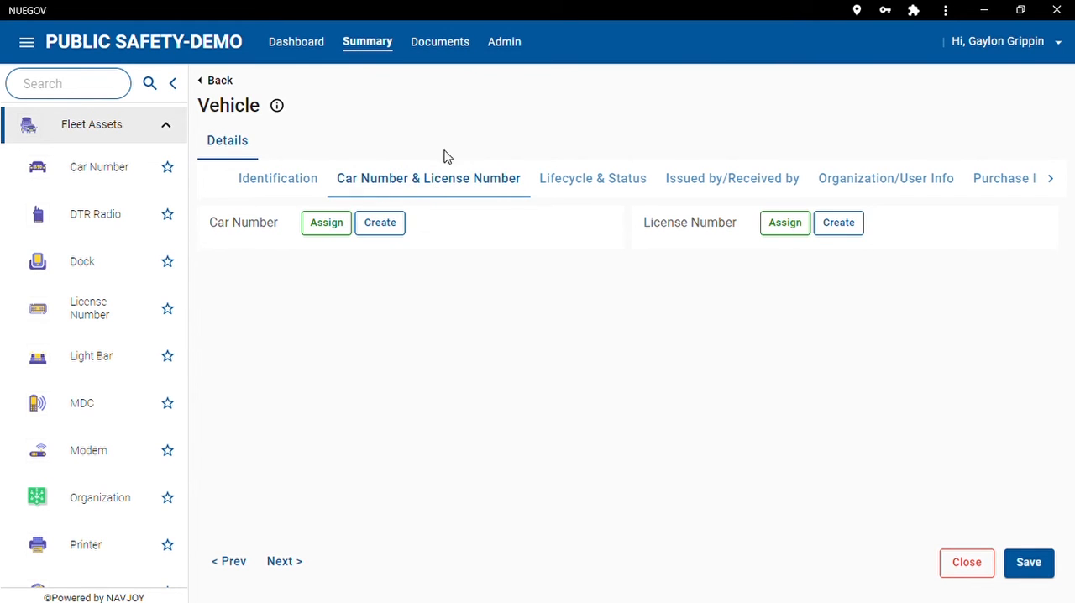
left_click(341, 227)
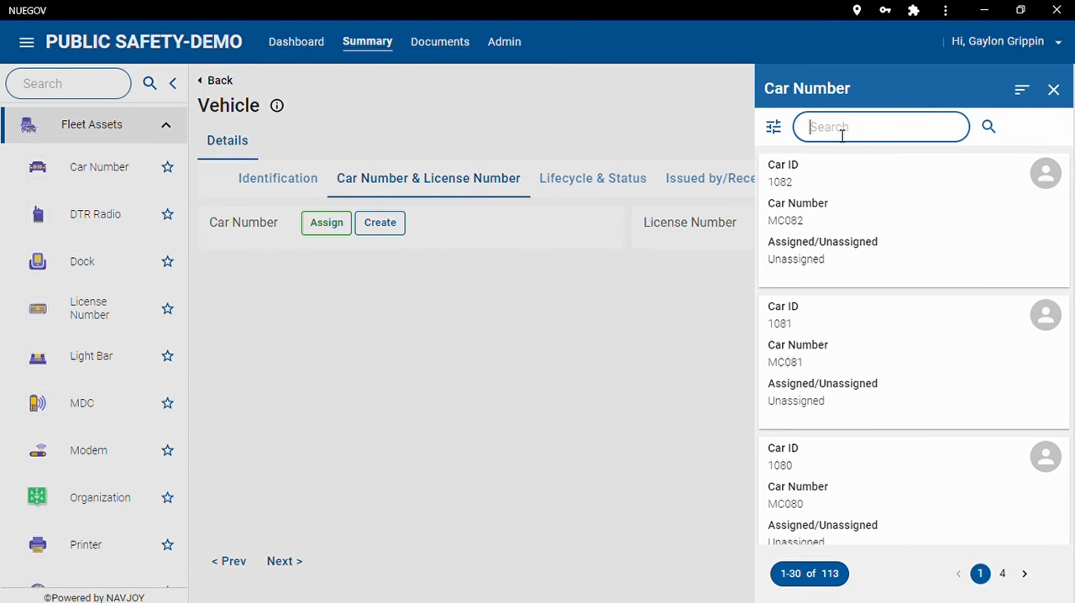
type("686")
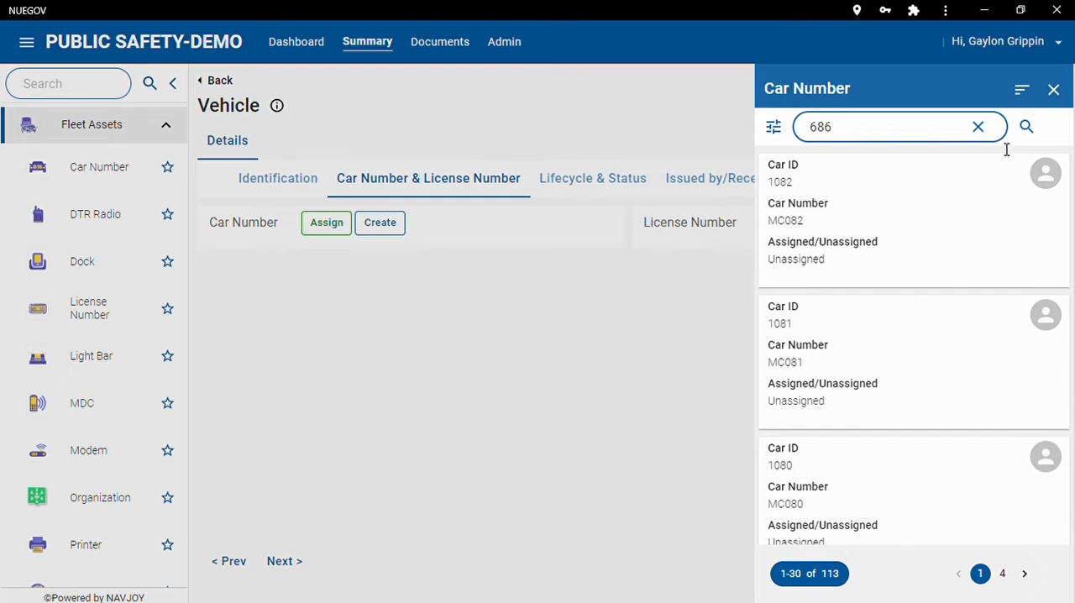
left_click(1029, 128)
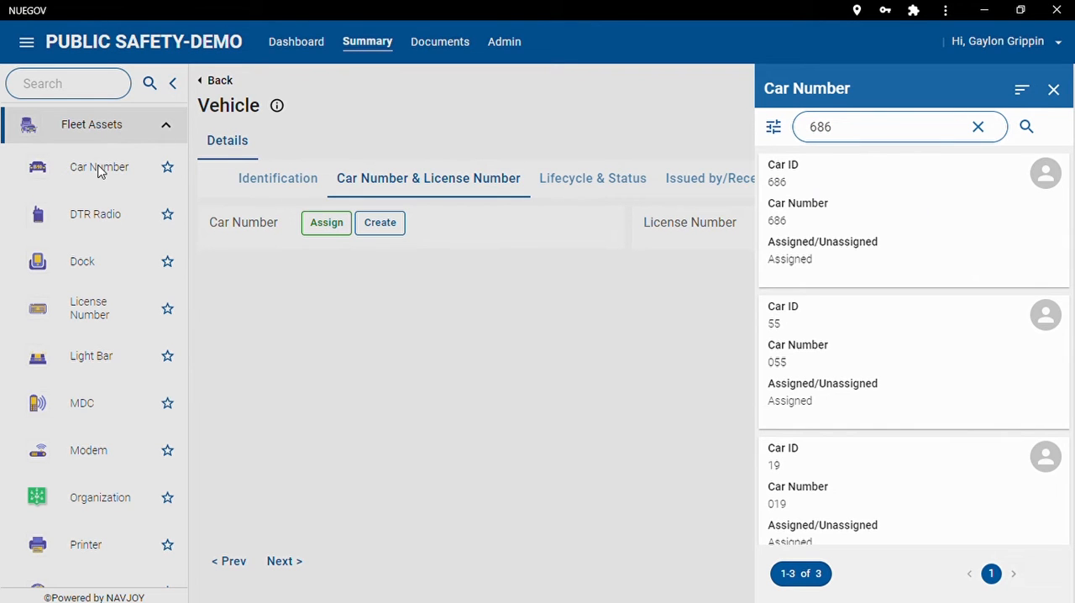
left_click(886, 226)
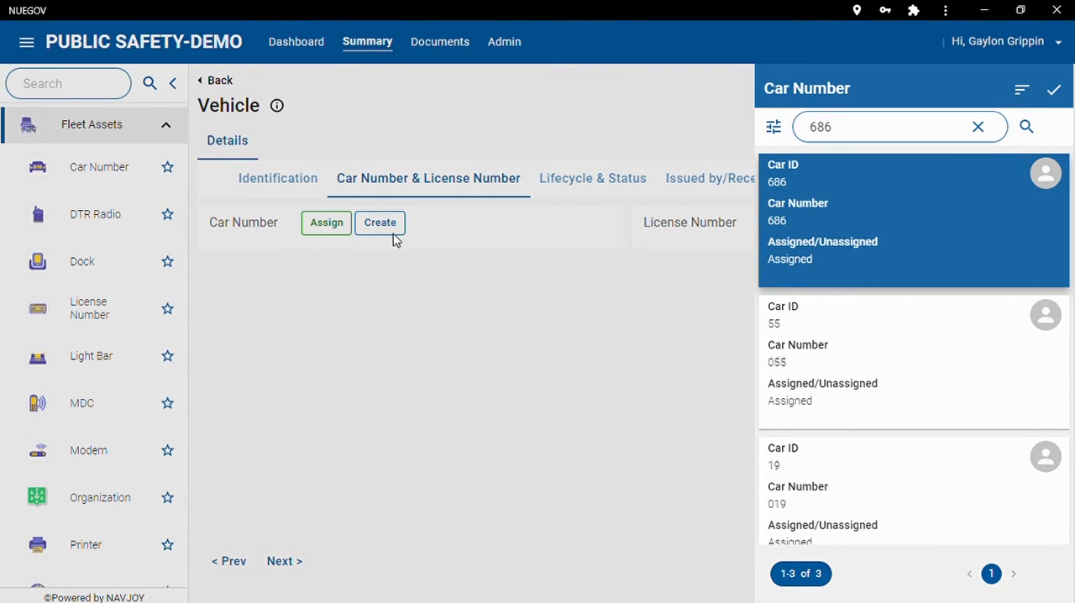
left_click(1055, 90)
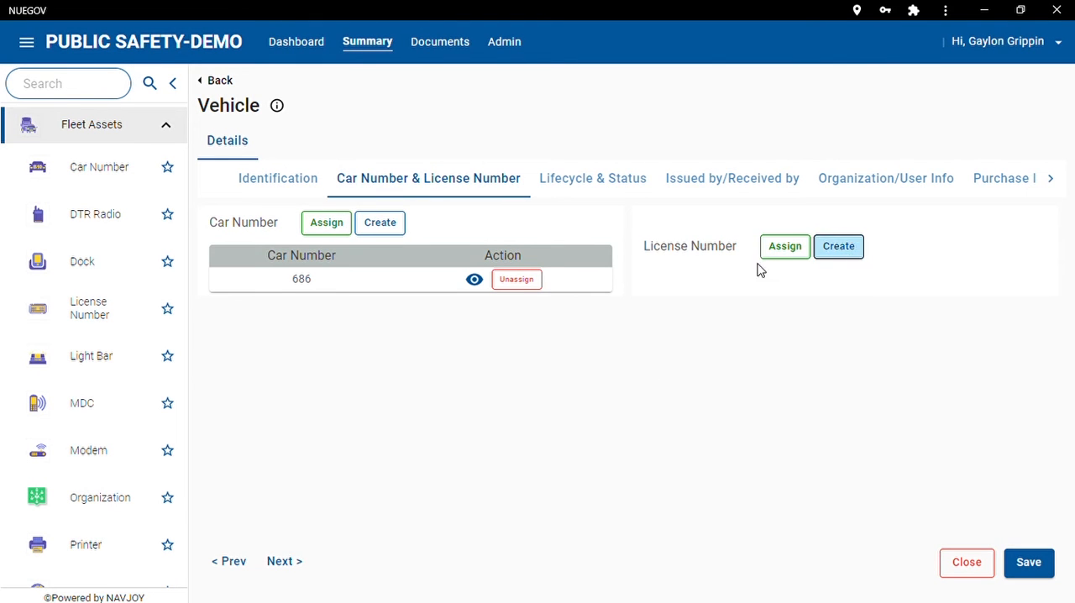
Set the In-Service Date in the vehicle's Lifecycle & Status details to 07-16-2022.
left_click(603, 183)
left_click(385, 235)
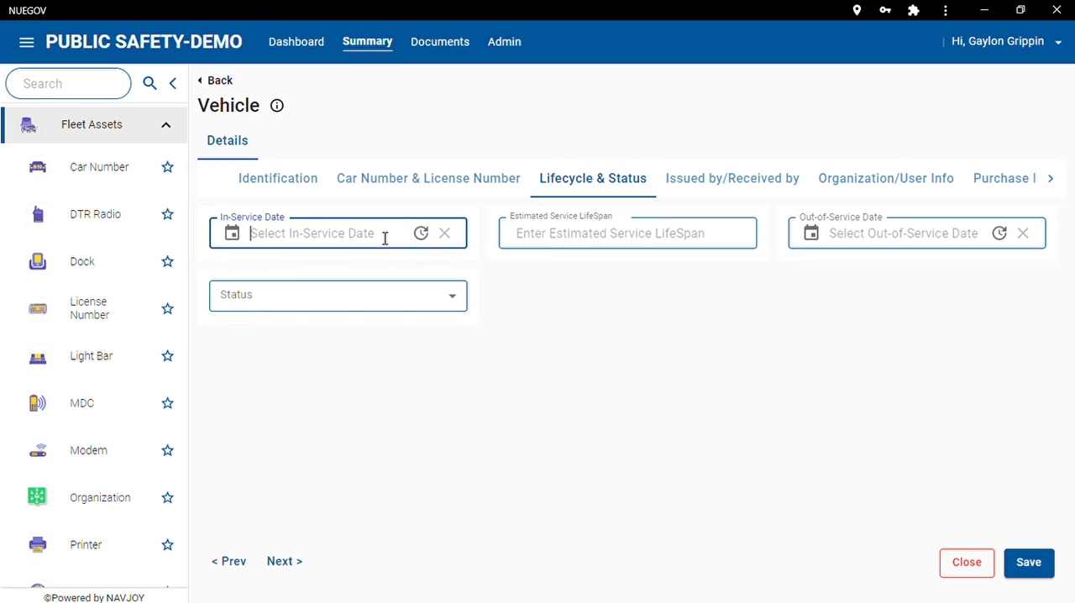
left_click(235, 239)
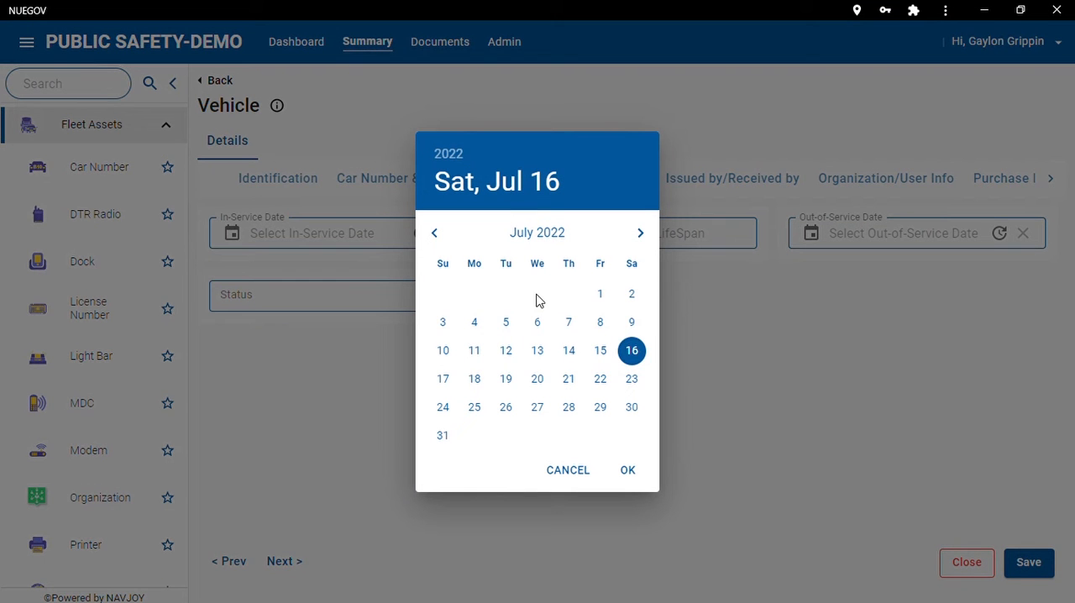
left_click(636, 473)
Set the Estimated Service LifeSpan to 5, leave the Out-of-Service Date empty and choose the vehicle's status.
left_click(611, 245)
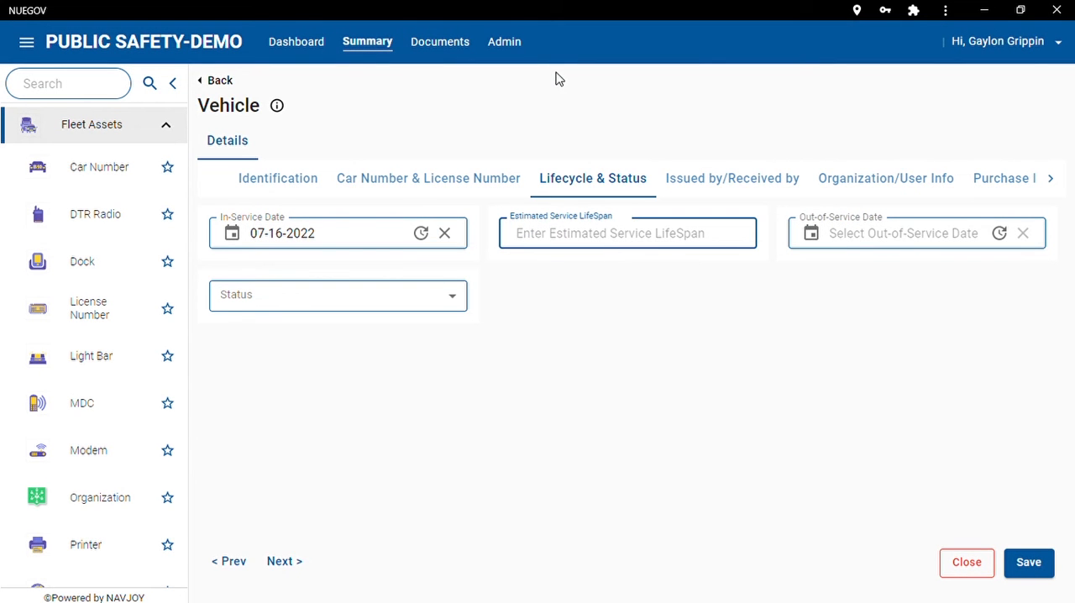
type("5")
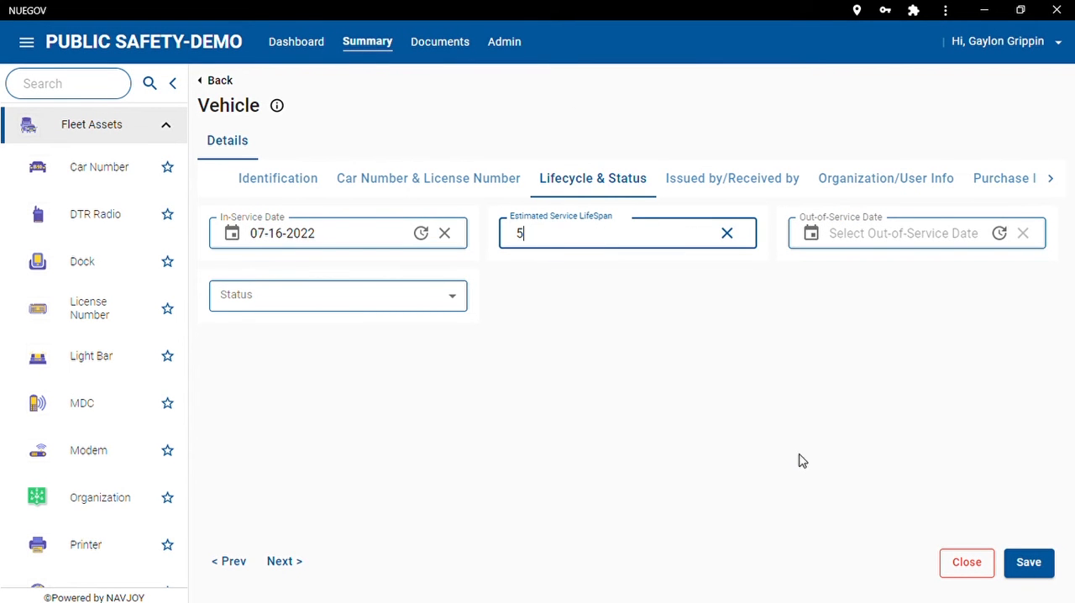
key("Tab")
left_click(876, 249)
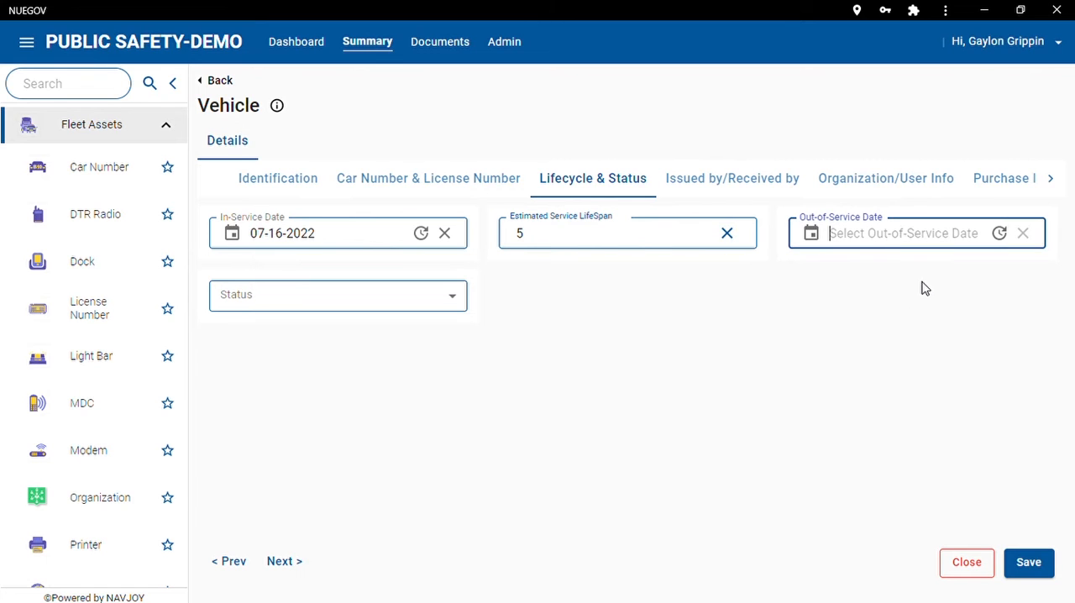
left_click(417, 304)
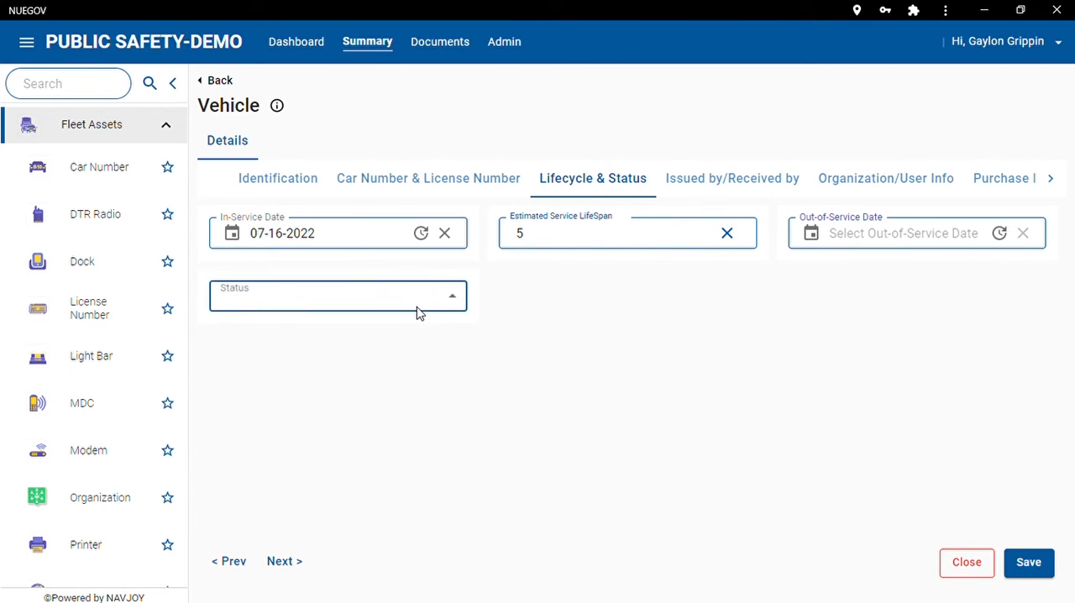
left_click(327, 333)
Skip the Issued by/Received by details, search for the driver by last name and assign the first matching person as the vehicle's Assigned User.
left_click(726, 191)
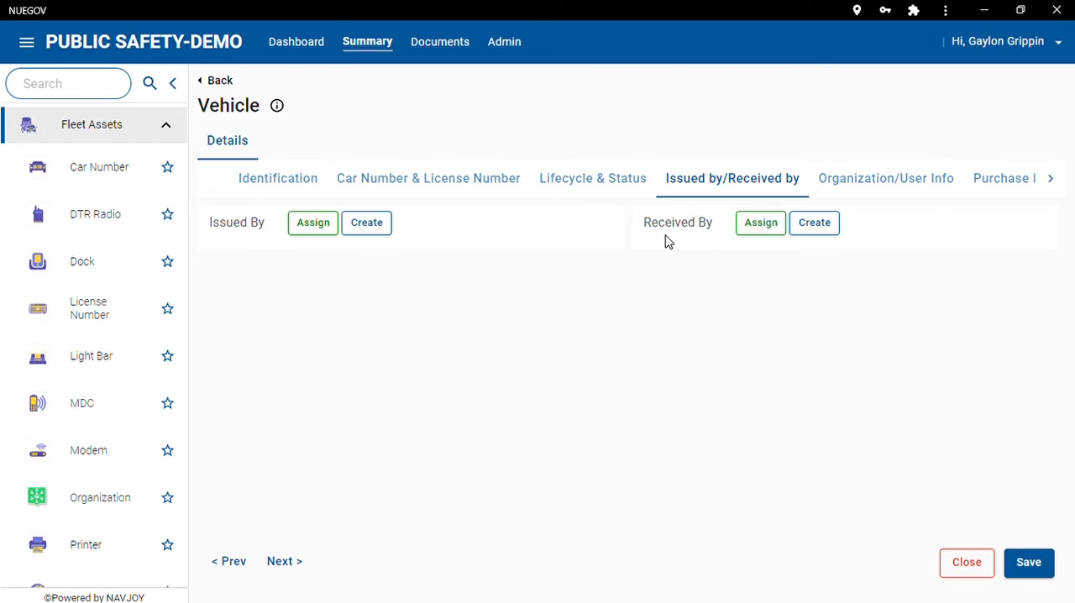
left_click(925, 178)
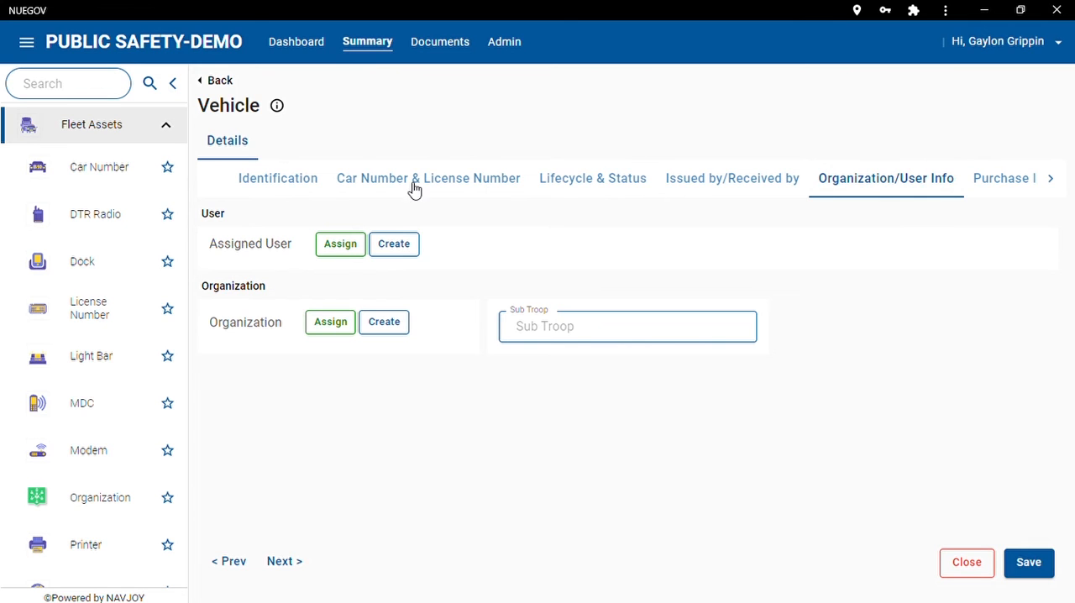
left_click(356, 247)
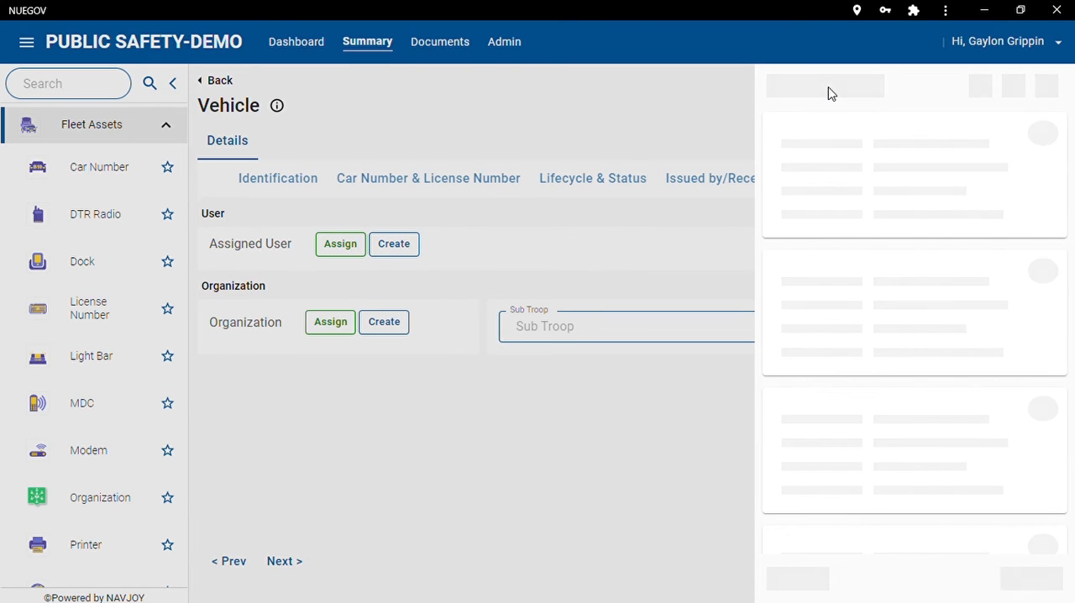
left_click(860, 139)
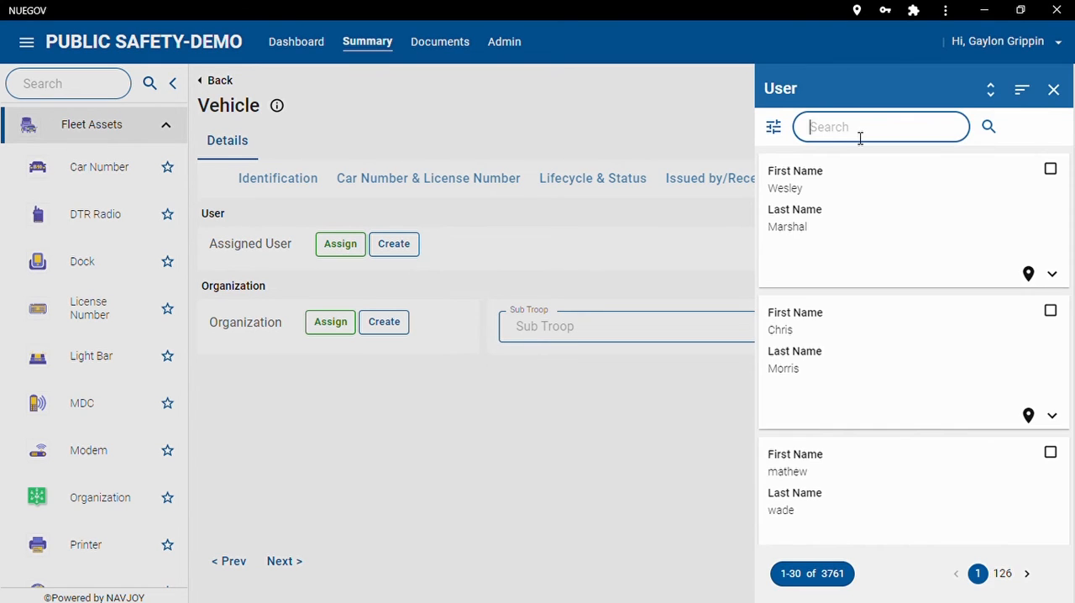
type("dingfeld")
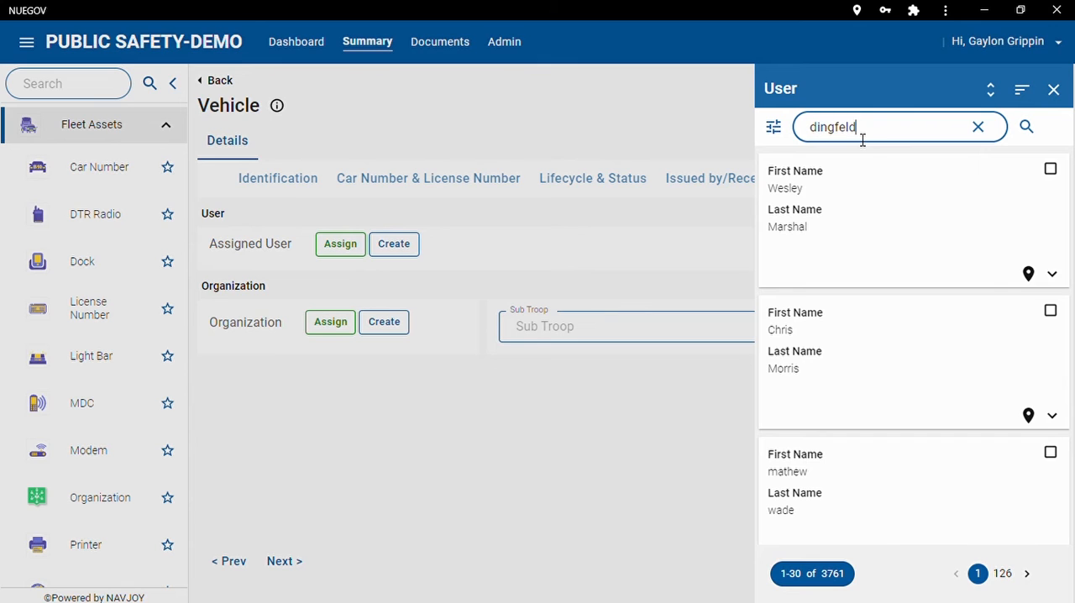
type("er")
left_click(1027, 126)
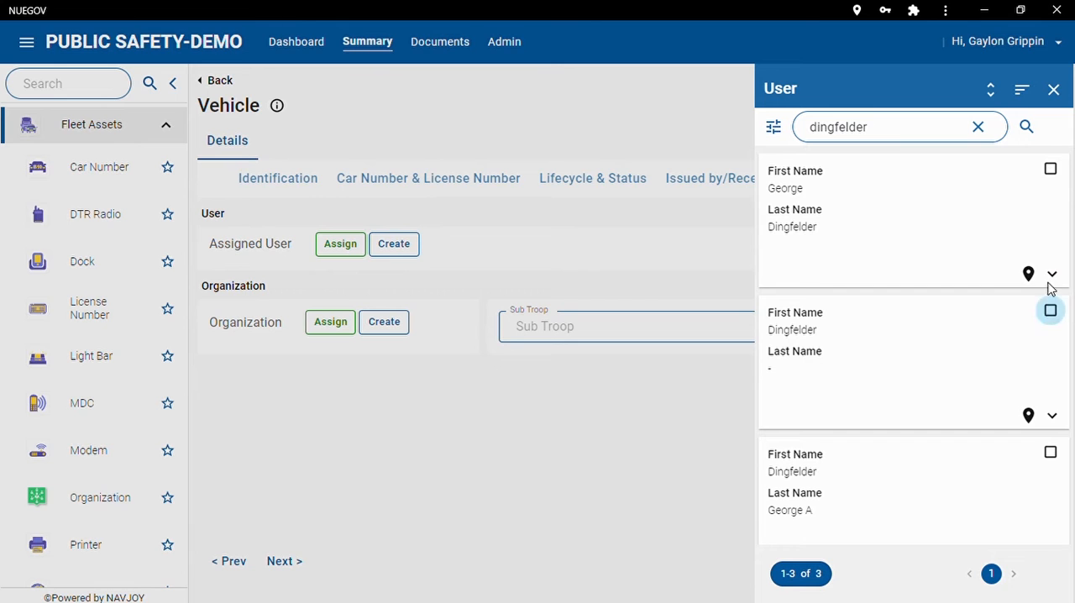
left_click(1051, 170)
left_click(1055, 89)
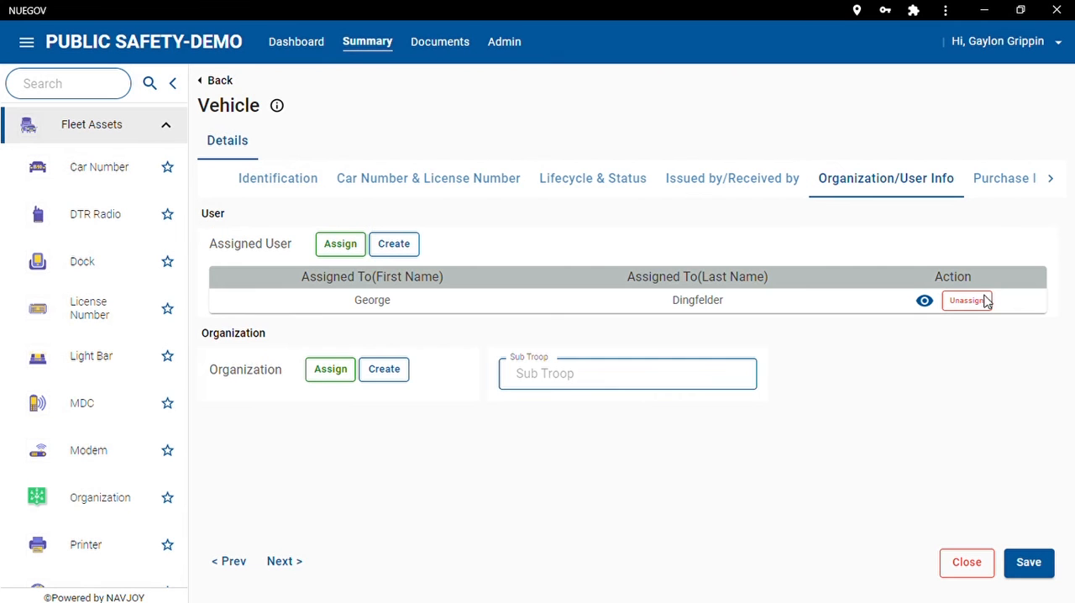
Set the Purchase Date in the vehicle's Purchase Info to 06-16-2022.
left_click(1023, 180)
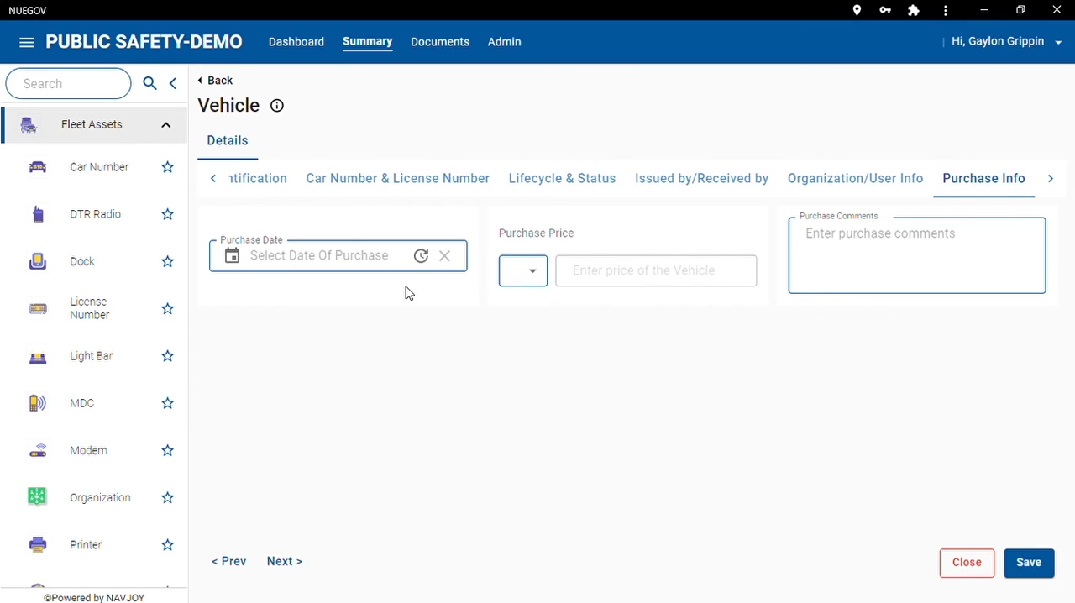
left_click(378, 264)
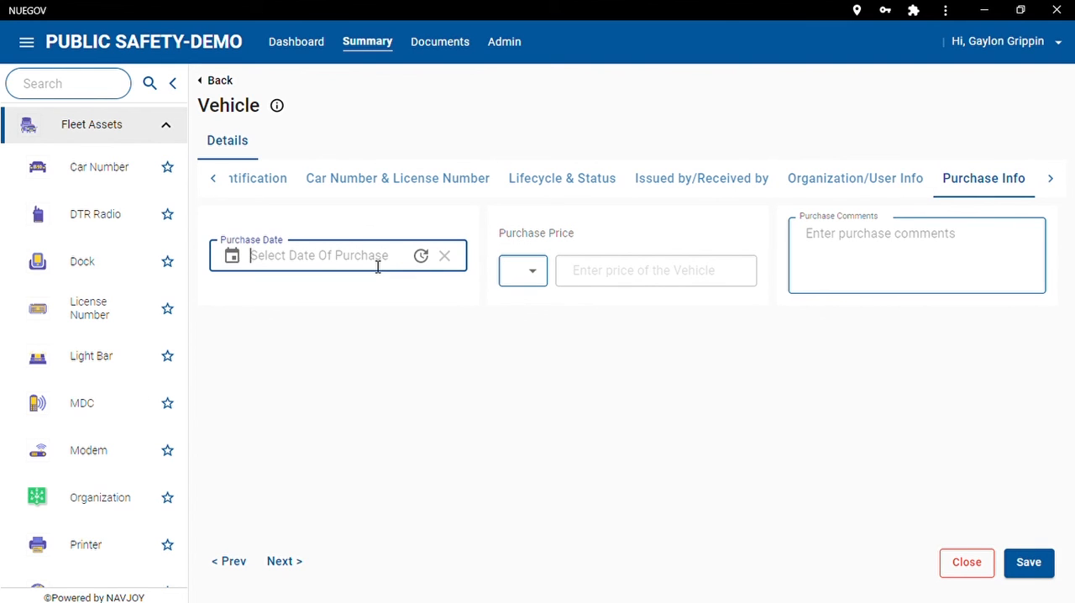
left_click(247, 265)
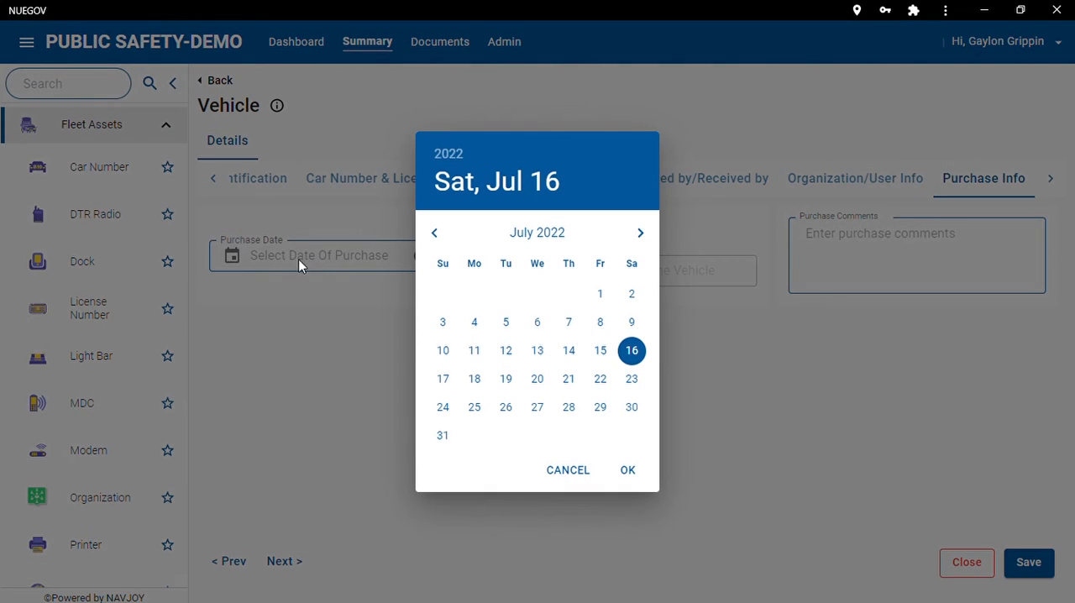
left_click(436, 234)
left_click(568, 350)
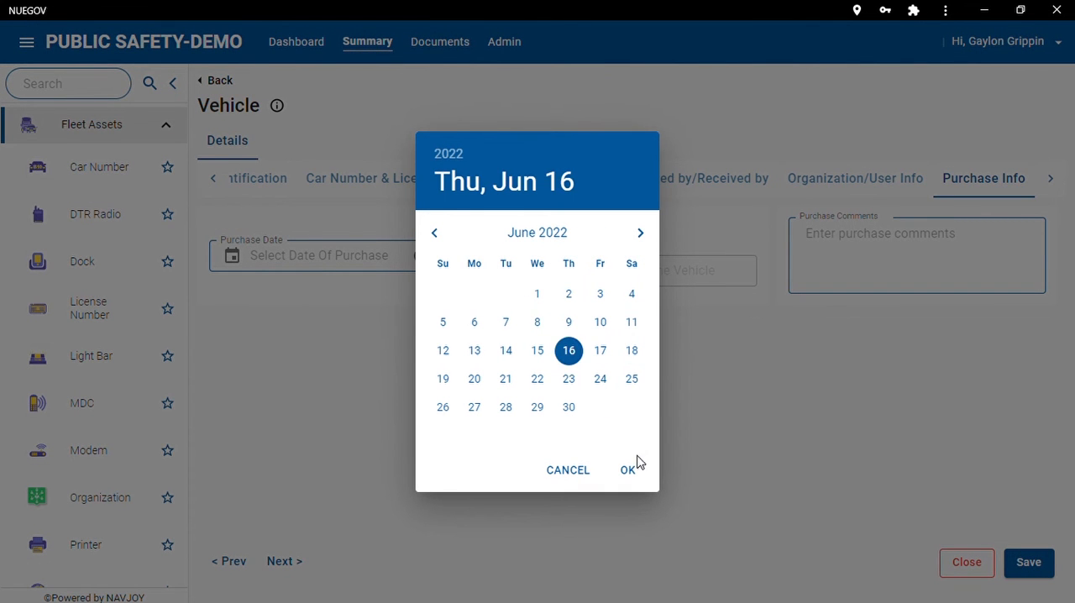
left_click(628, 470)
Choose $ as the Purchase Price currency and set the price to 25000.00.
left_click(542, 271)
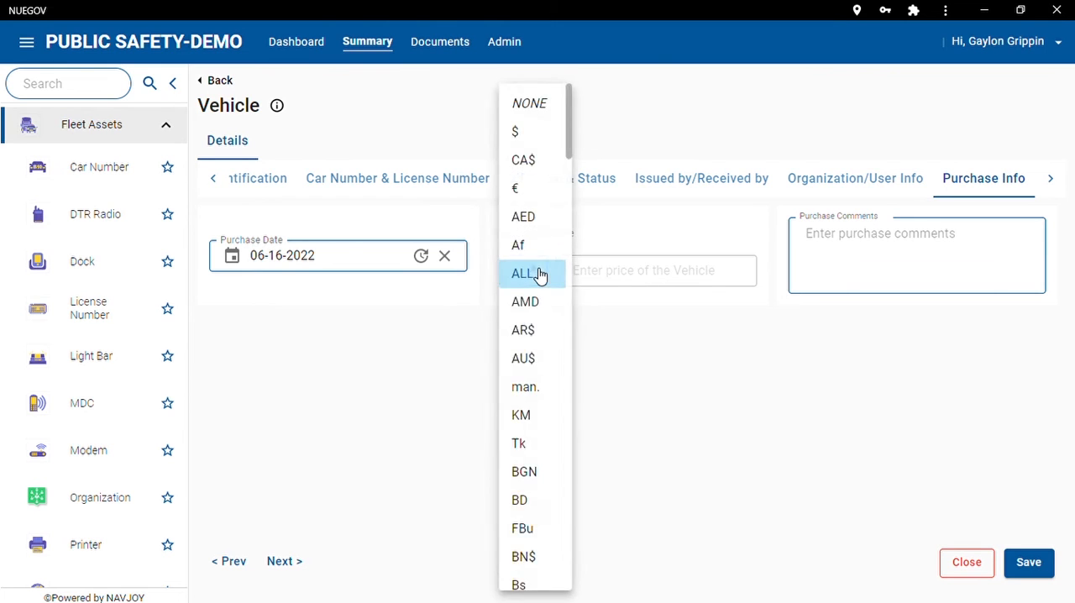
left_click(541, 272)
left_click(541, 273)
left_click(530, 129)
left_click(654, 270)
type("25")
type("000.00")
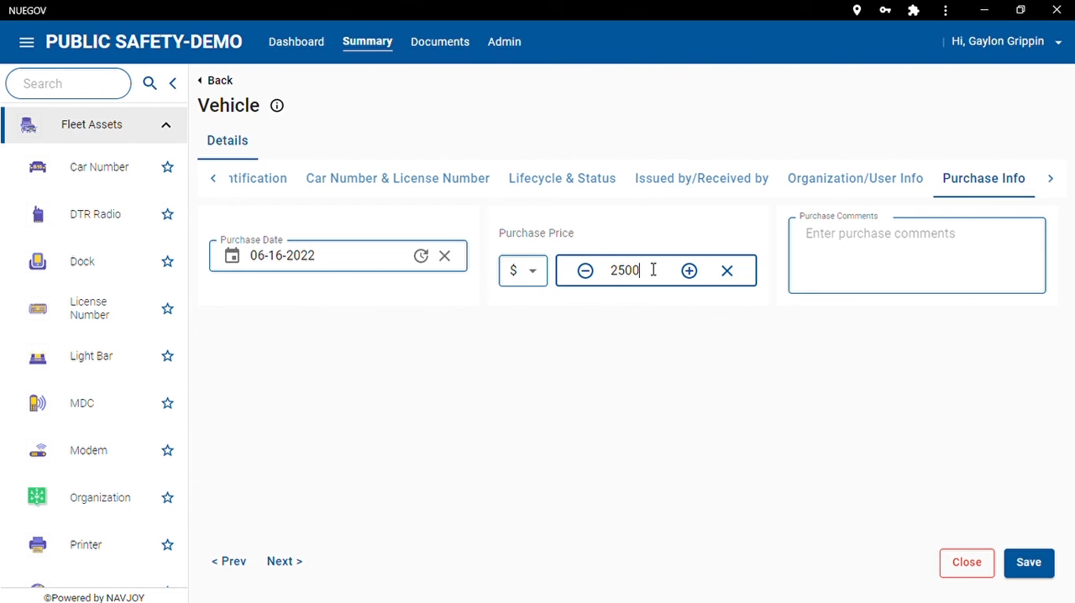
Leave the Purchase Comments empty and open the vehicle's Documents/Pictures details.
left_click(861, 253)
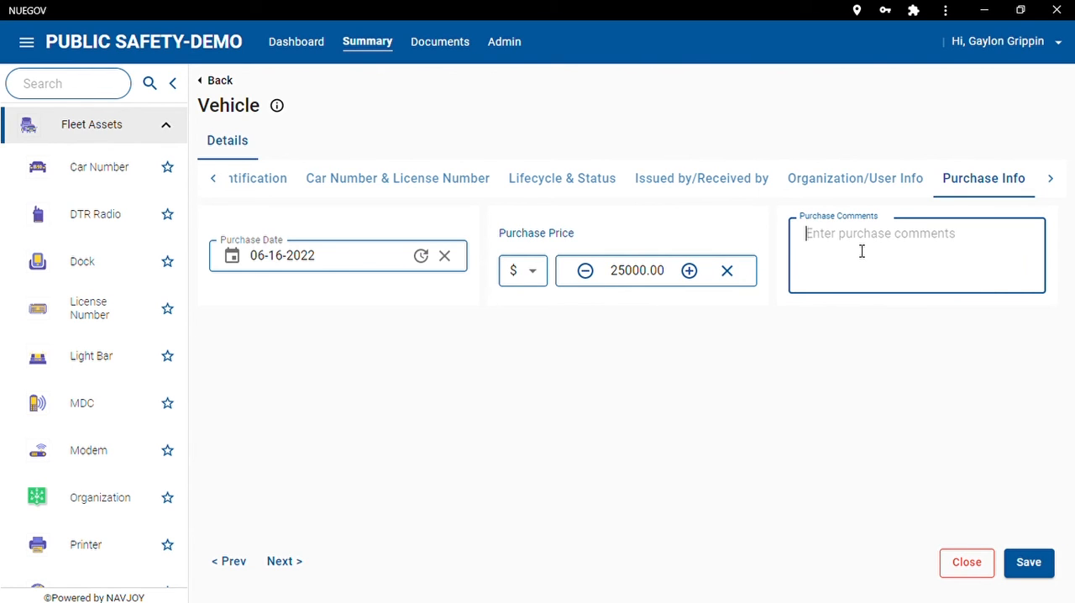
left_click(1050, 178)
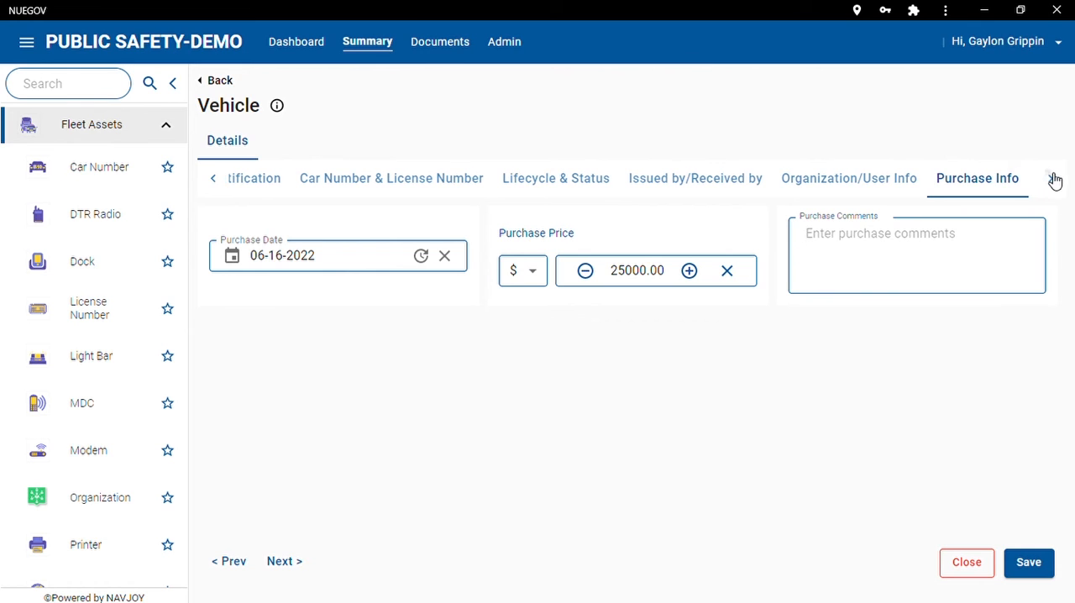
left_click(978, 187)
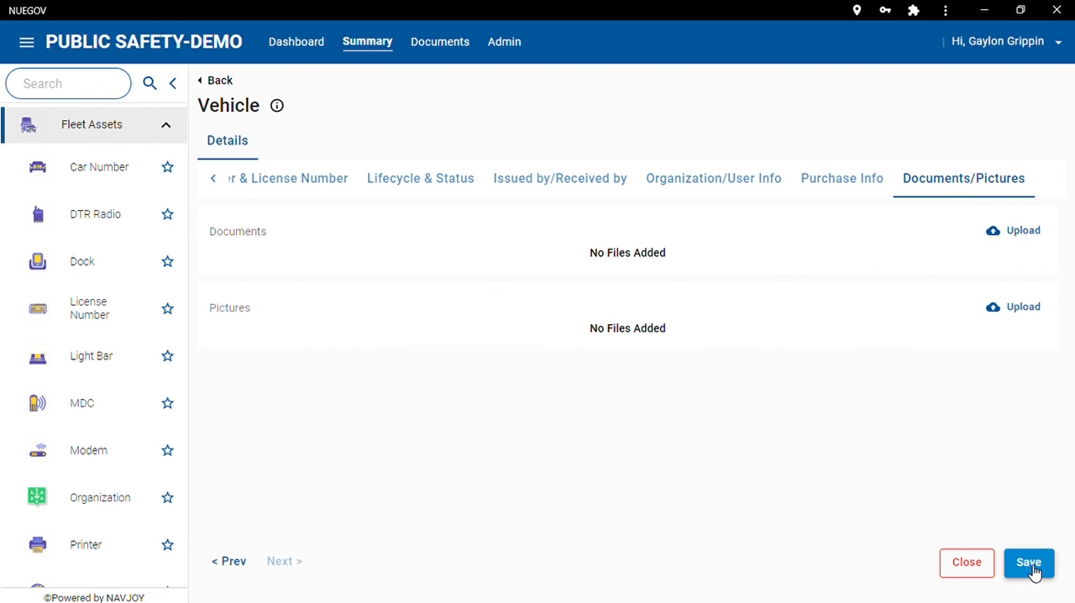
Look through the Fleet Assets record lists from Car Number, DTR Radio and Dock to License Number, Light Bar and MDC.
left_click(120, 172)
left_click(111, 222)
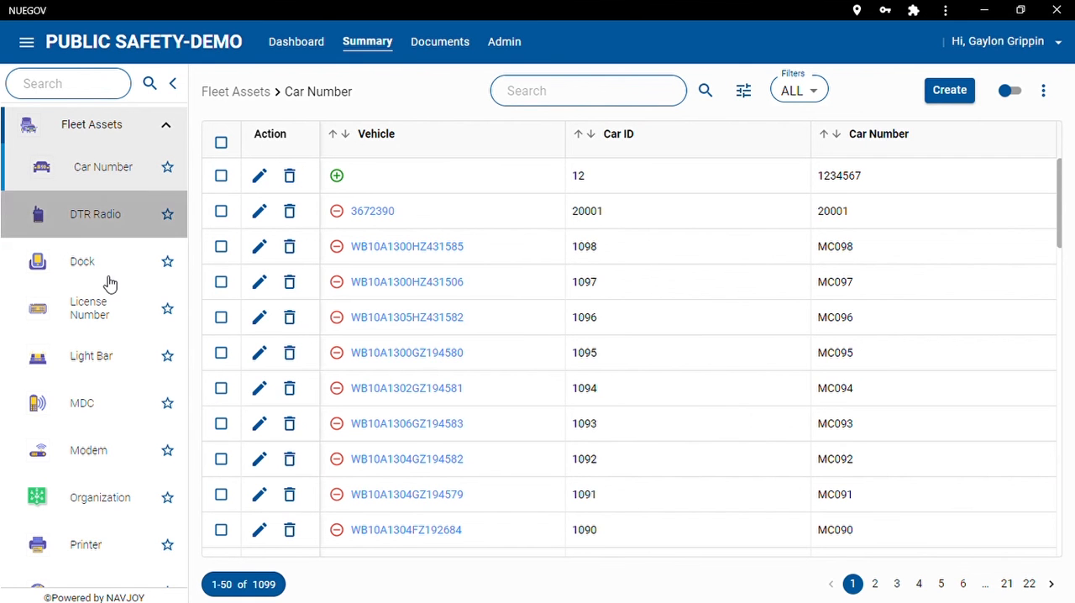
left_click(92, 267)
left_click(92, 307)
left_click(92, 354)
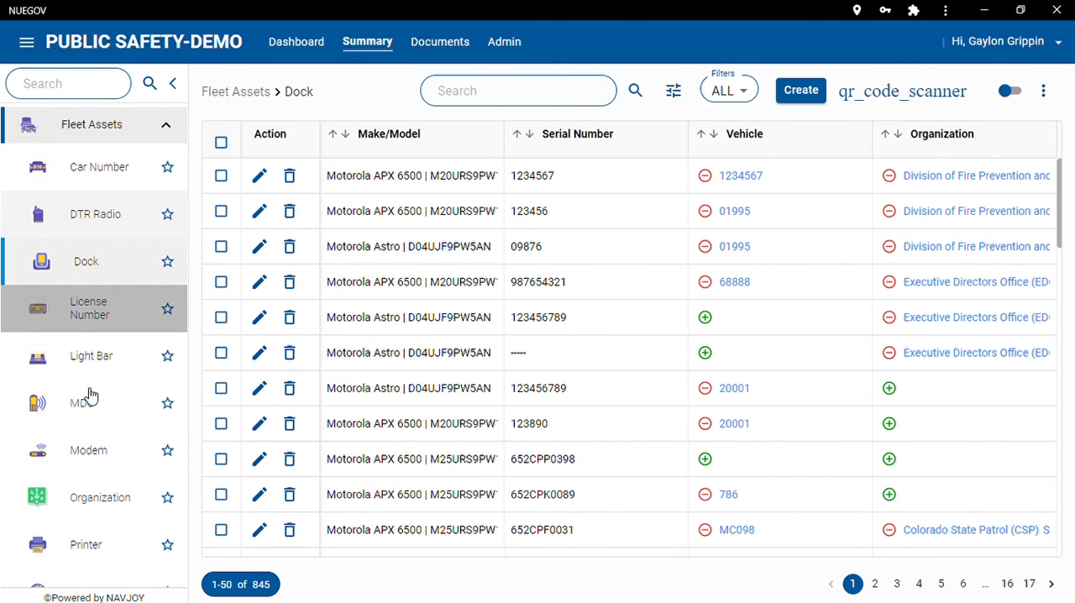
left_click(92, 407)
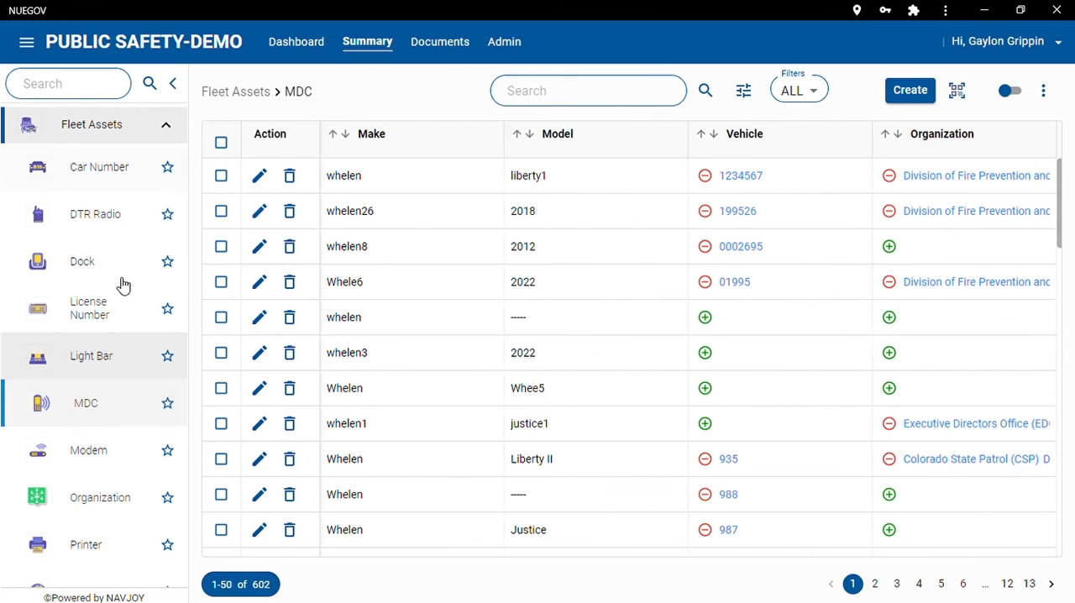